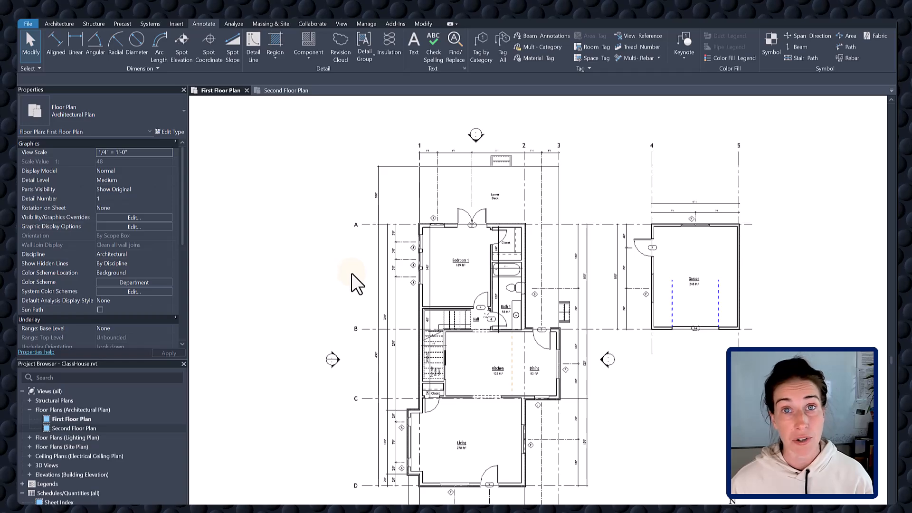
Create a new schedule of building components for the Doors category, keeping the name Door Schedule and the New Construction phase.
{"action": "left_click", "coordinate": [342, 24]}
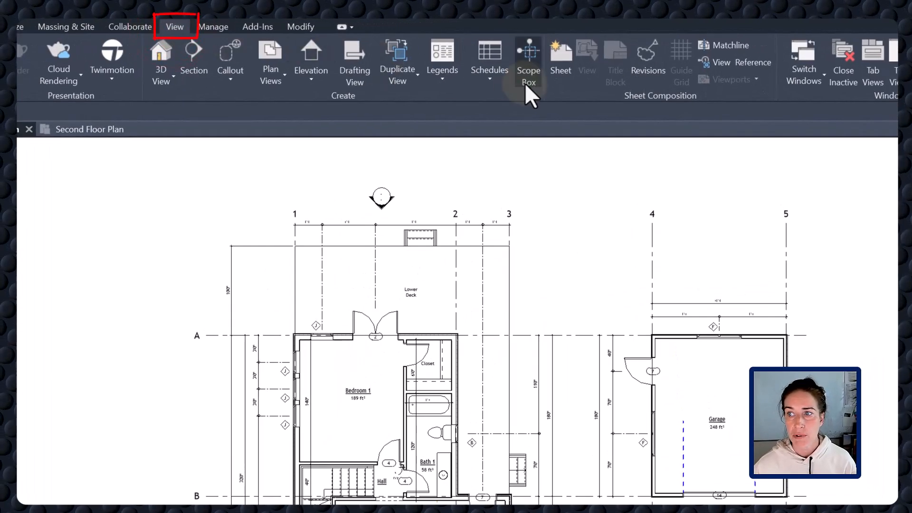
{"action": "left_click", "coordinate": [497, 76]}
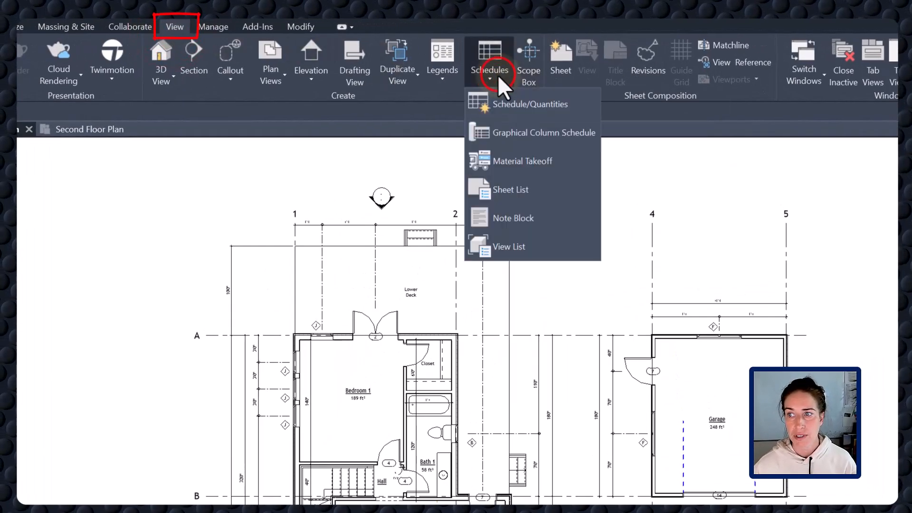
{"action": "left_click", "coordinate": [501, 103]}
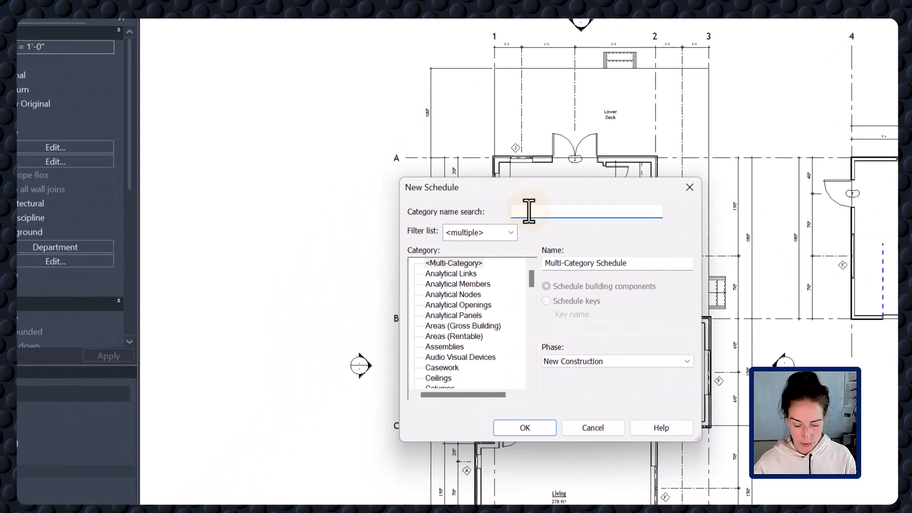
{"action": "type", "text": "door"}
{"action": "left_click", "coordinate": [434, 264]}
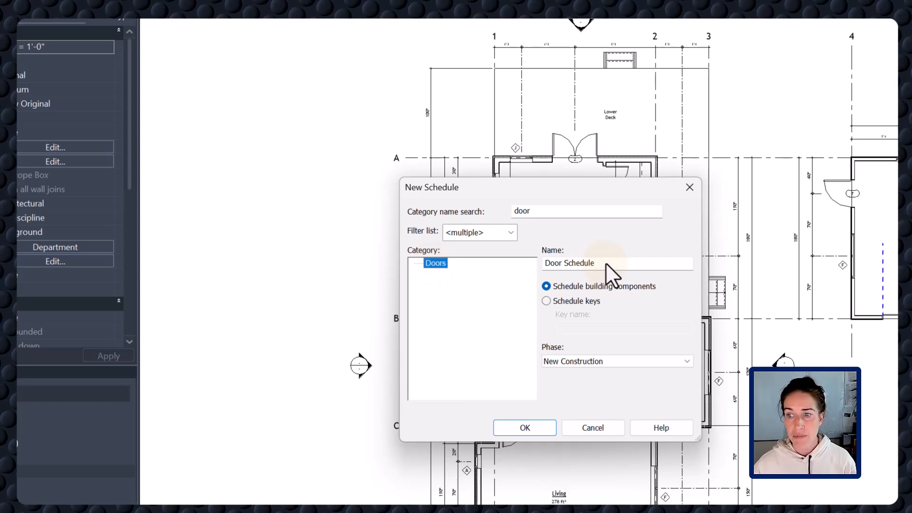
{"action": "left_click", "coordinate": [532, 426]}
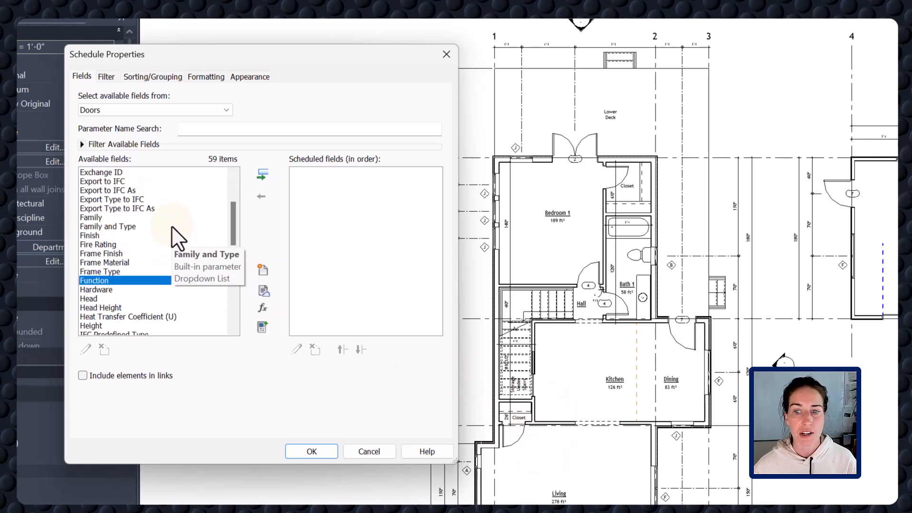
Add the door schedule fields in the order Function, Type Mark, Count, Width, Height and Operation, and generate the schedule.
{"action": "left_click", "coordinate": [162, 198], "text": "ctrl"}
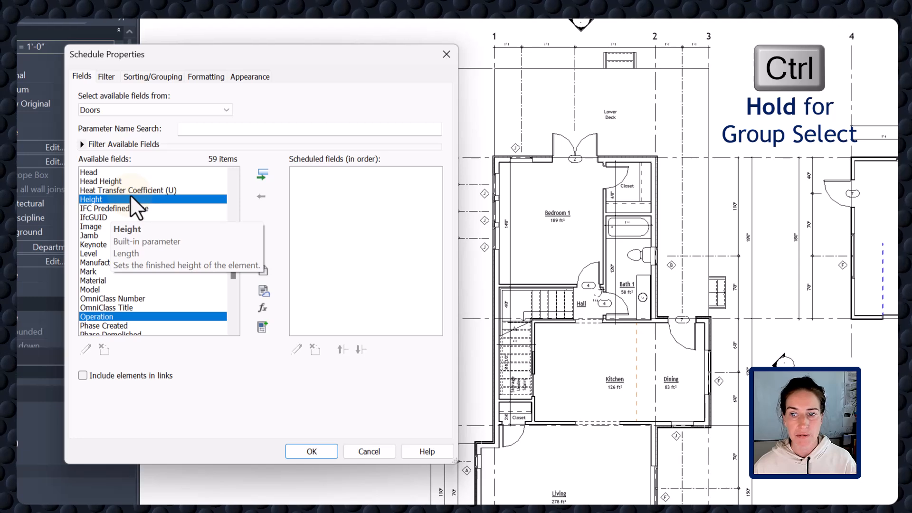
{"action": "left_click", "coordinate": [264, 175]}
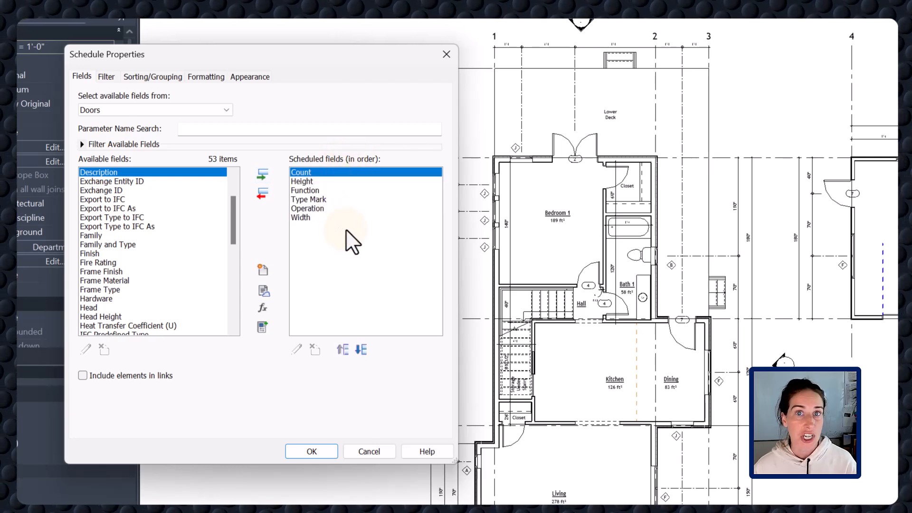
{"action": "left_click", "coordinate": [317, 191]}
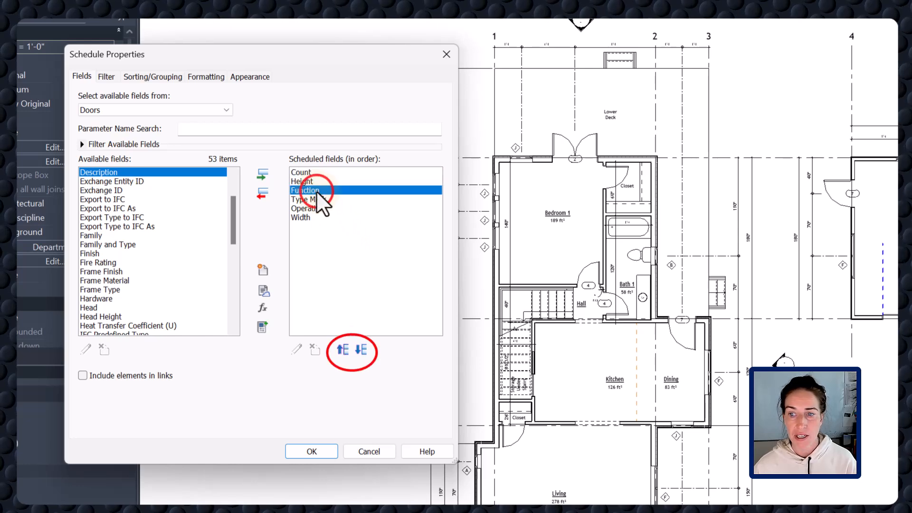
{"action": "left_click", "coordinate": [347, 343]}
{"action": "left_click", "coordinate": [347, 343]}
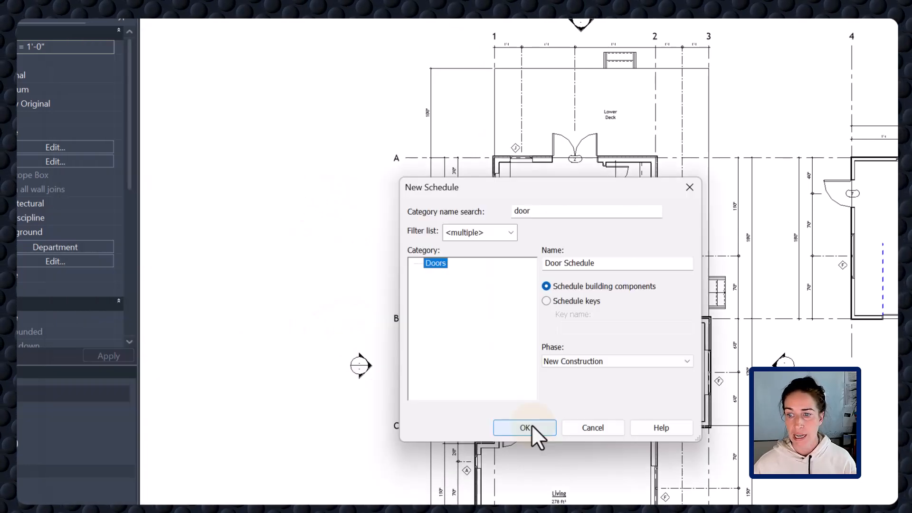
{"action": "left_click", "coordinate": [532, 425]}
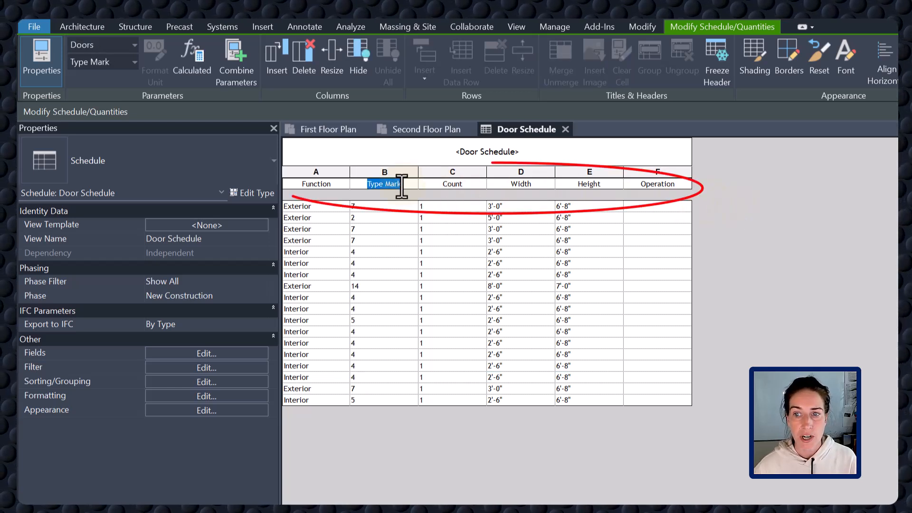
Rename the Type Mark heading to ID and the Count heading to Qty, and centre the ID through Height columns.
{"action": "type", "text": "ID"}
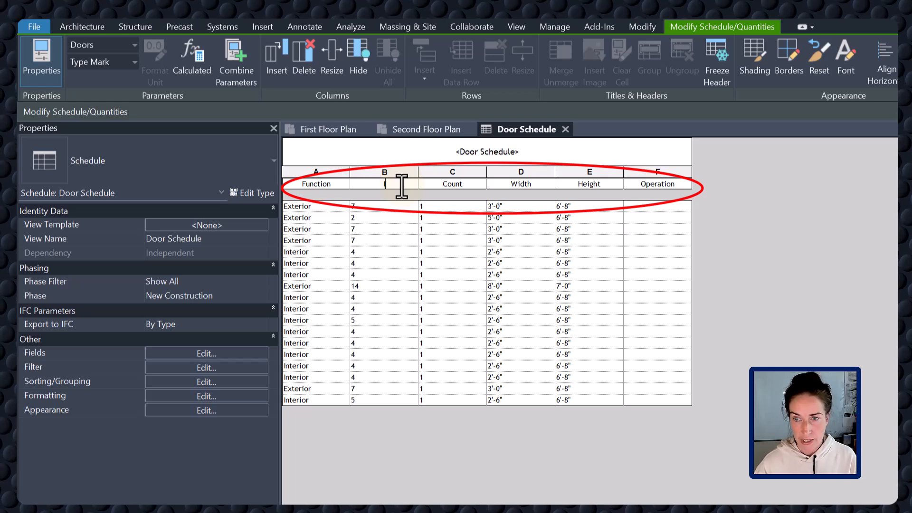
{"action": "left_click", "coordinate": [435, 185]}
{"action": "type", "text": "Qty"}
{"action": "left_click_drag", "start_coordinate": [372, 173], "coordinate": [582, 179]}
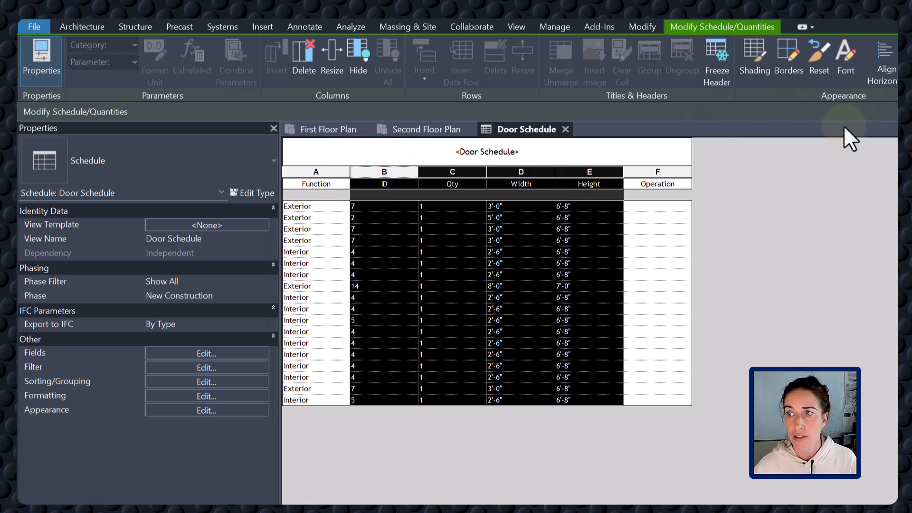
{"action": "left_click", "coordinate": [808, 190]}
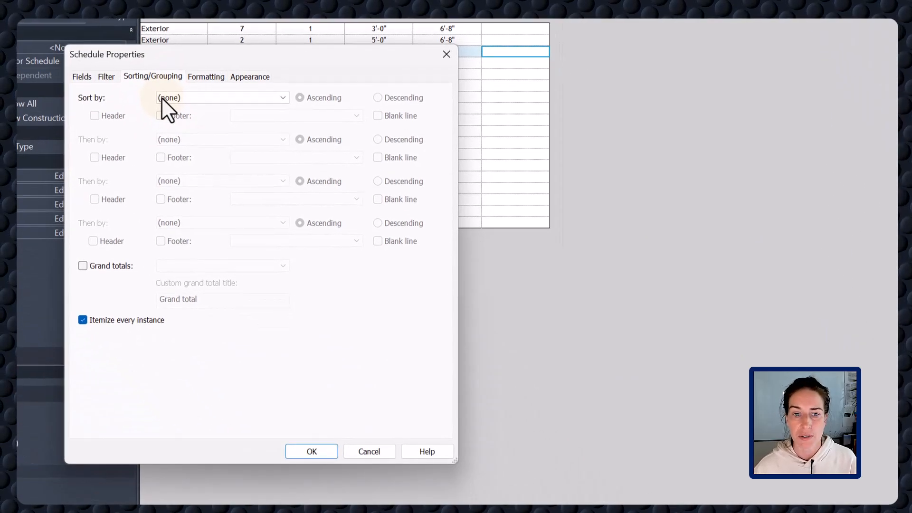
Sort the schedule by Function with a header, then by Type Mark, both ascending, and turn off Itemize every instance.
{"action": "left_click", "coordinate": [162, 98]}
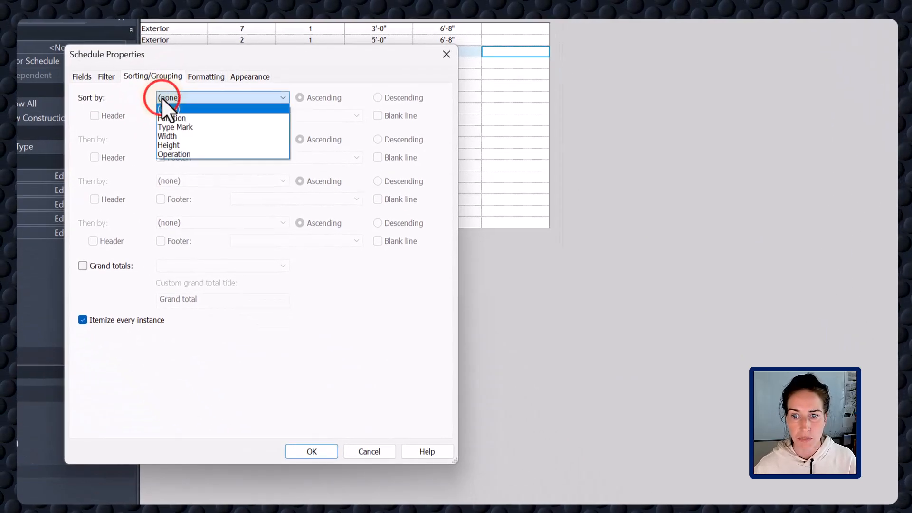
{"action": "left_click", "coordinate": [189, 118]}
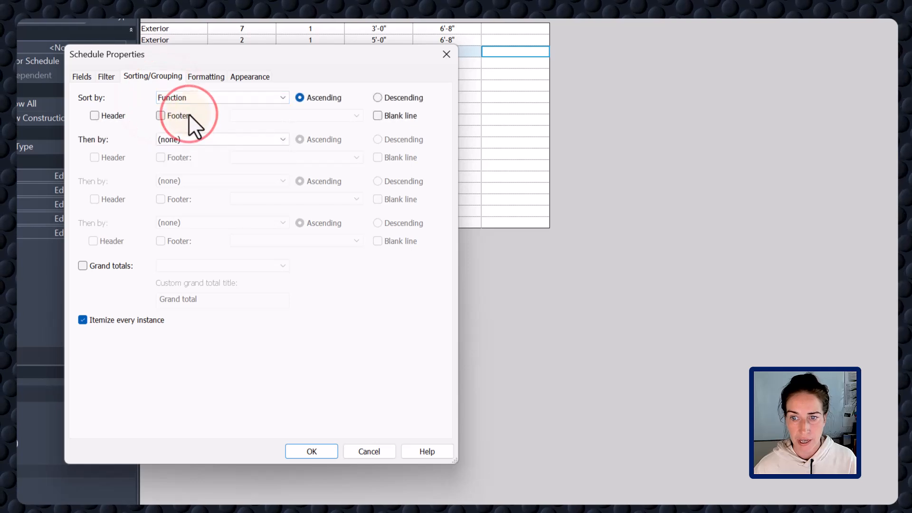
{"action": "left_click", "coordinate": [105, 116]}
{"action": "left_click", "coordinate": [167, 140]}
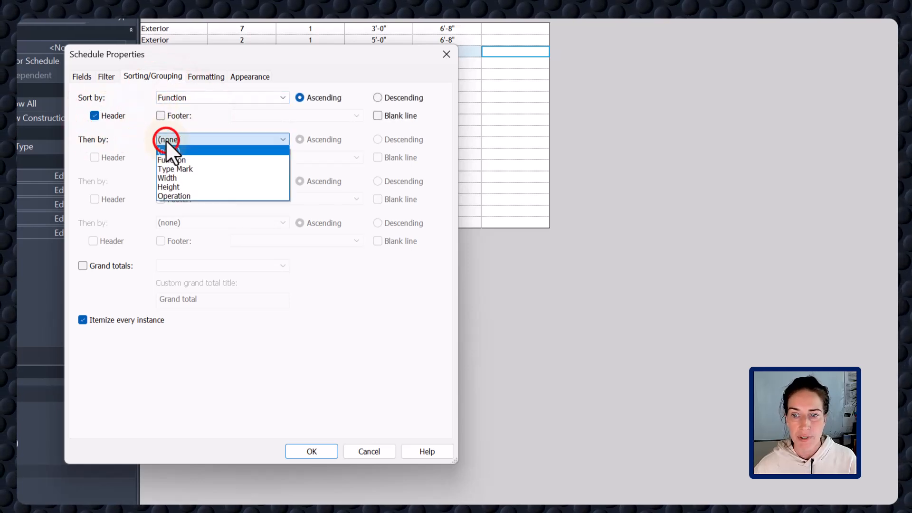
{"action": "left_click", "coordinate": [207, 168]}
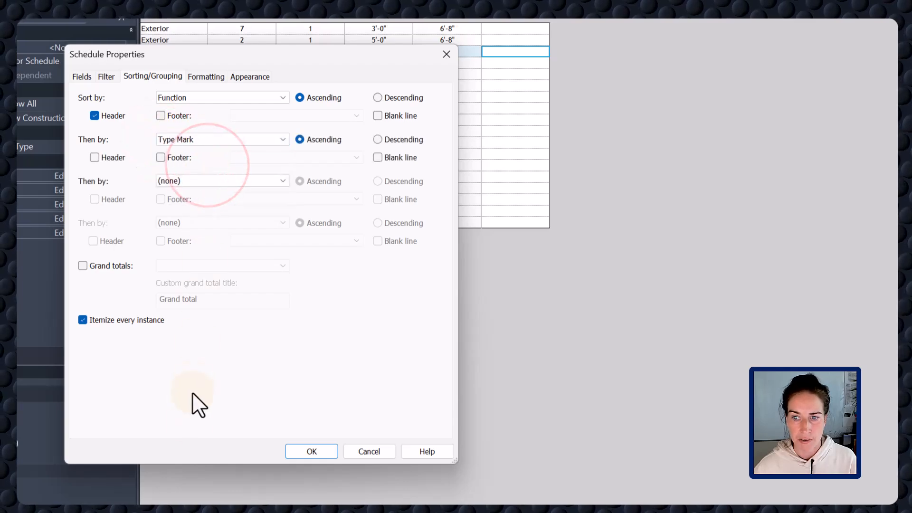
{"action": "left_click", "coordinate": [99, 321]}
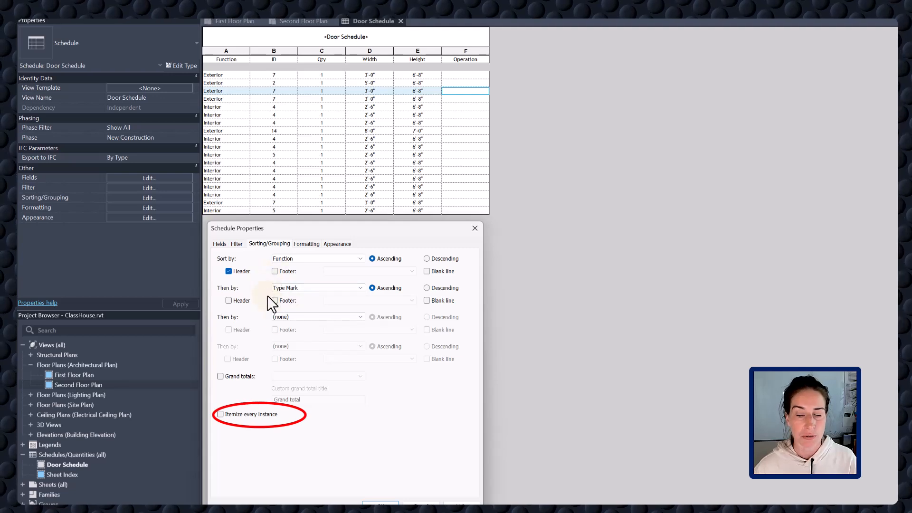
{"action": "left_click", "coordinate": [380, 503]}
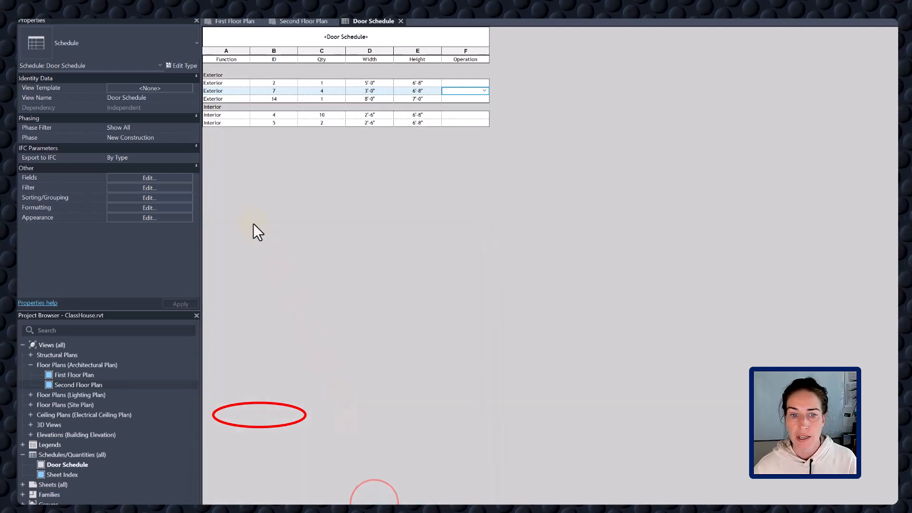
Hide the Function field in the door schedule and turn off the blank row before data.
{"action": "left_click", "coordinate": [172, 209]}
{"action": "left_click_drag", "start_coordinate": [270, 218], "coordinate": [269, 194]}
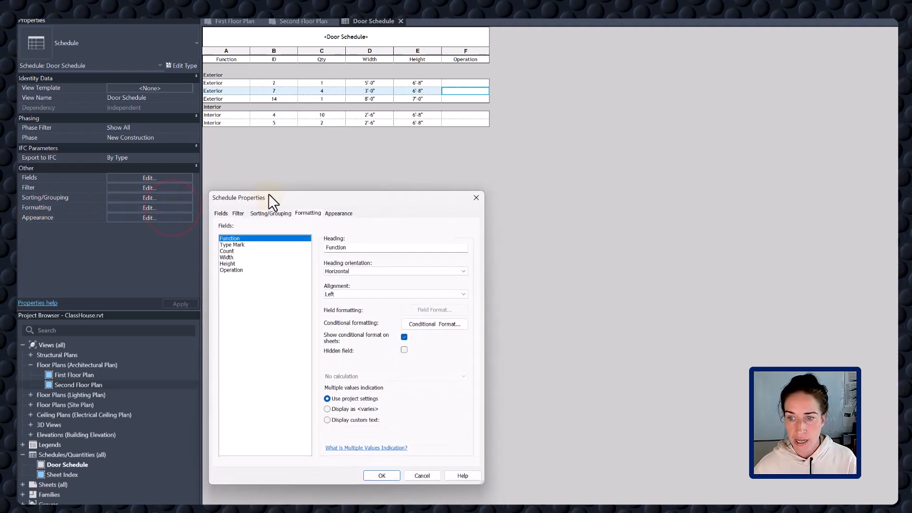
{"action": "left_click", "coordinate": [404, 349]}
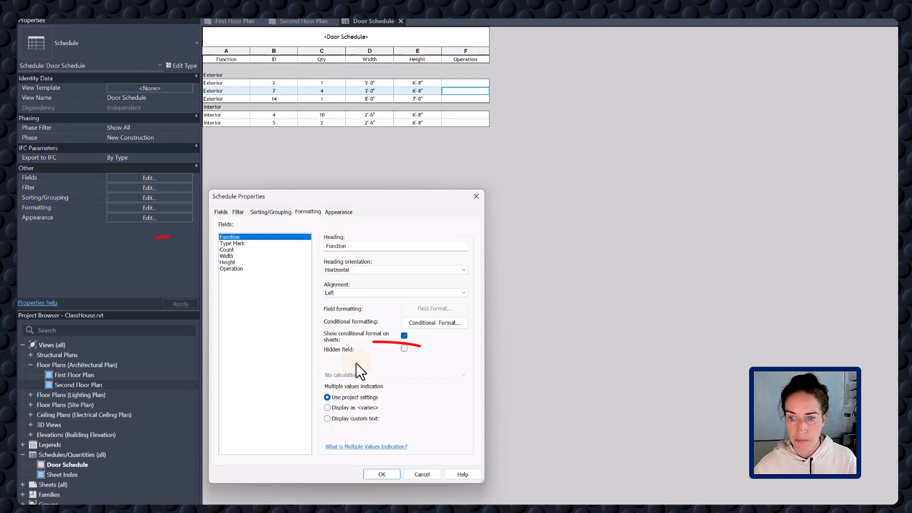
{"action": "left_click", "coordinate": [339, 213]}
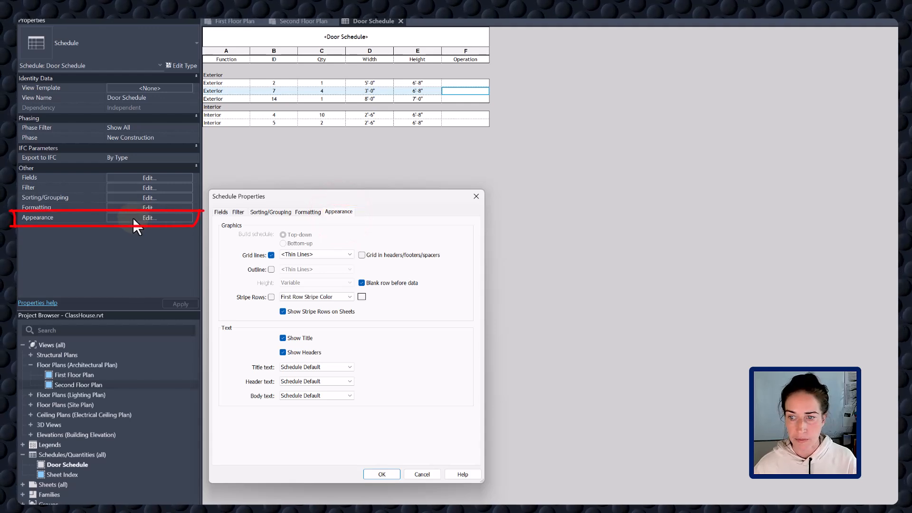
{"action": "left_click", "coordinate": [362, 283]}
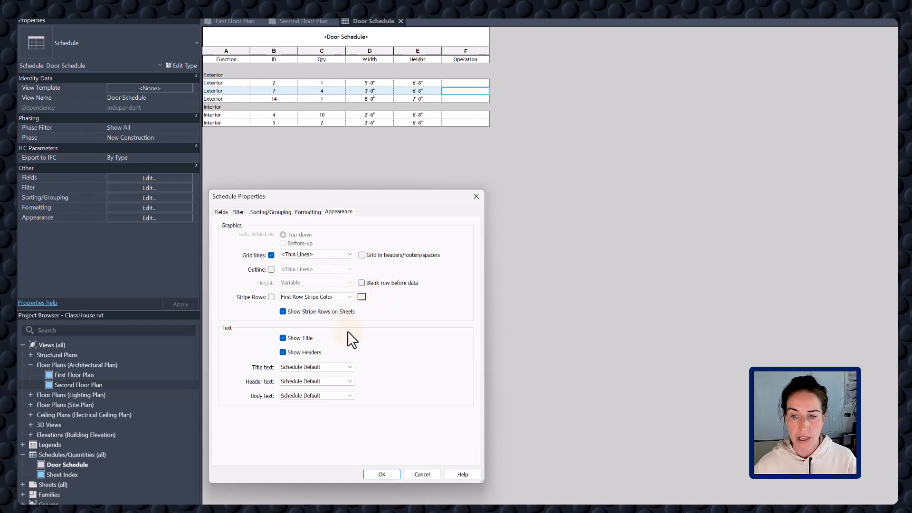
Set the schedule's title text to Schedule Headers and its header text to Schedule Titles, and apply the appearance settings.
{"action": "left_click", "coordinate": [342, 365]}
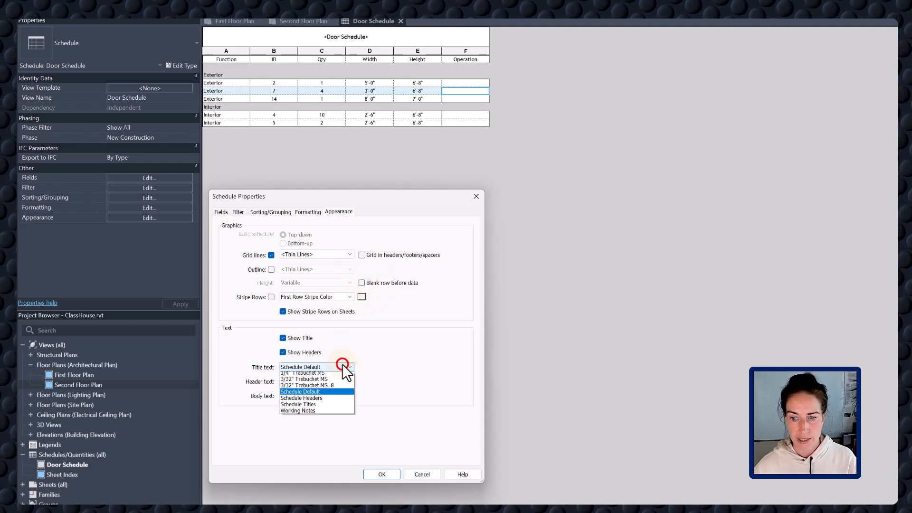
{"action": "left_click", "coordinate": [337, 399]}
{"action": "left_click", "coordinate": [328, 381]}
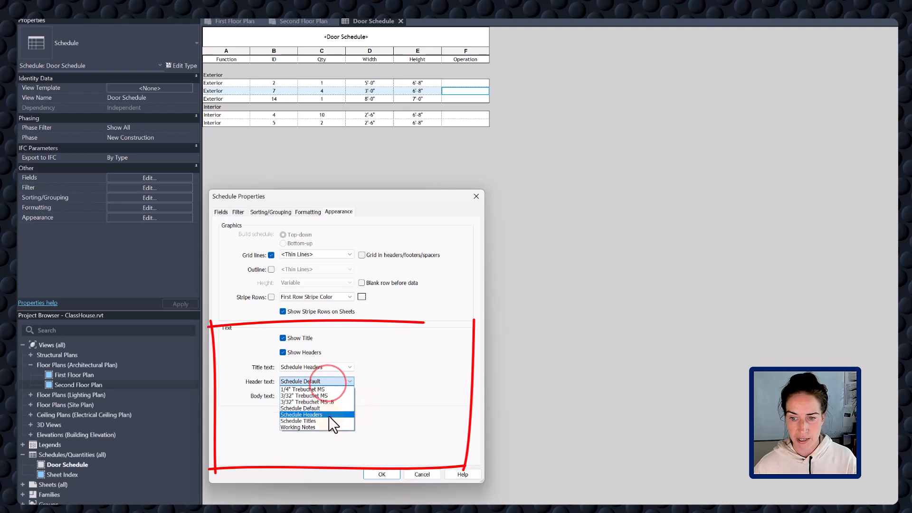
{"action": "left_click", "coordinate": [328, 421]}
{"action": "left_click", "coordinate": [324, 396]}
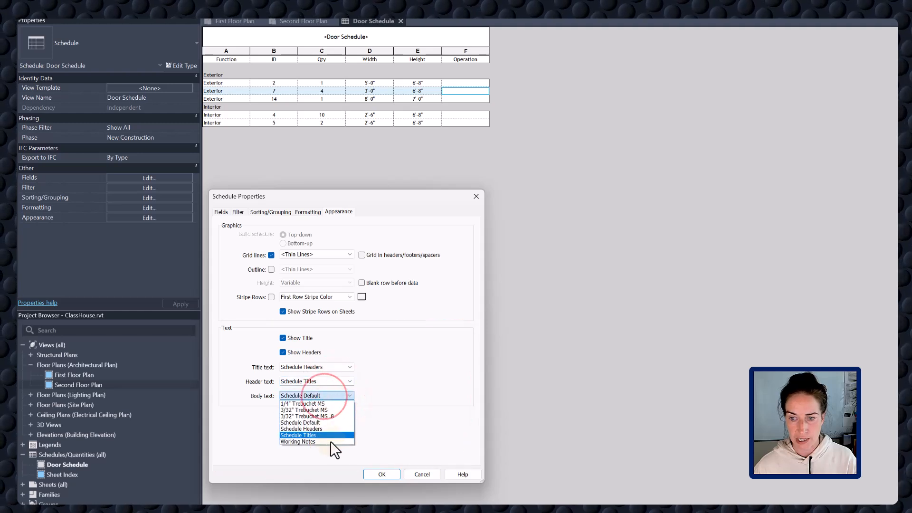
{"action": "left_click", "coordinate": [366, 470]}
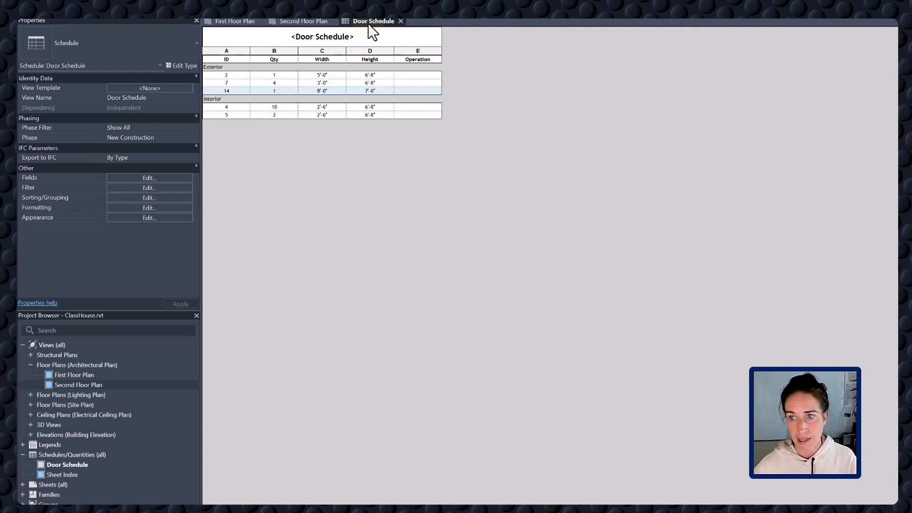
Set the tag of the Living room's exterior entry door to 1 in the floor plan, accepting the type parameter change.
{"action": "scroll", "coordinate": [545, 454], "scroll_direction": "up", "scroll_amount": 7}
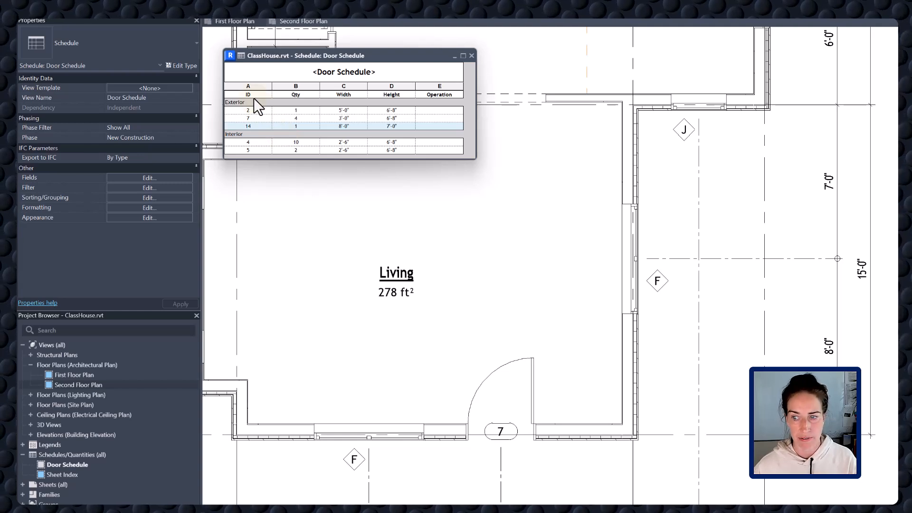
{"action": "left_click", "coordinate": [474, 435]}
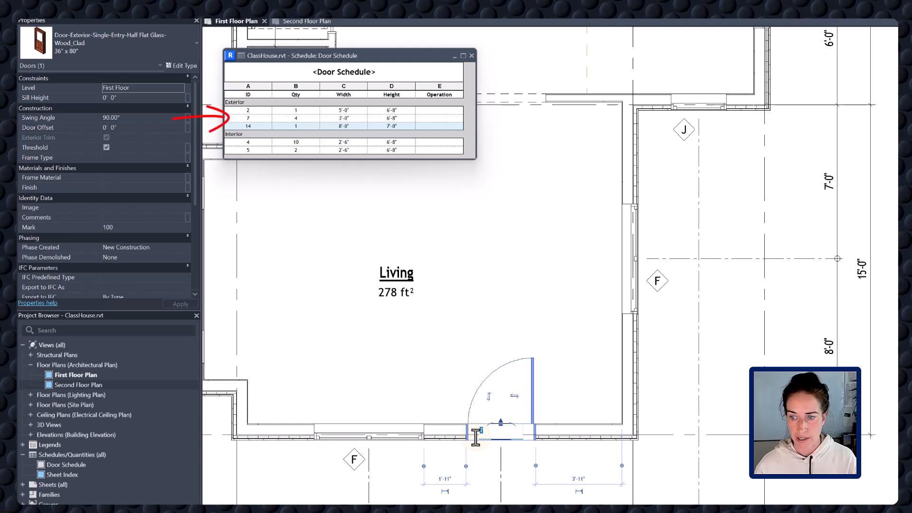
{"action": "key", "text": "Return"}
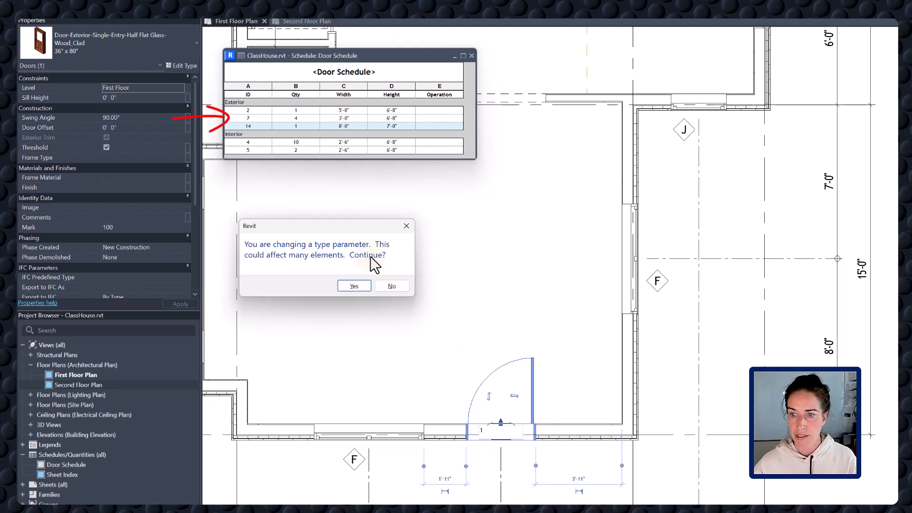
{"action": "left_click", "coordinate": [359, 286]}
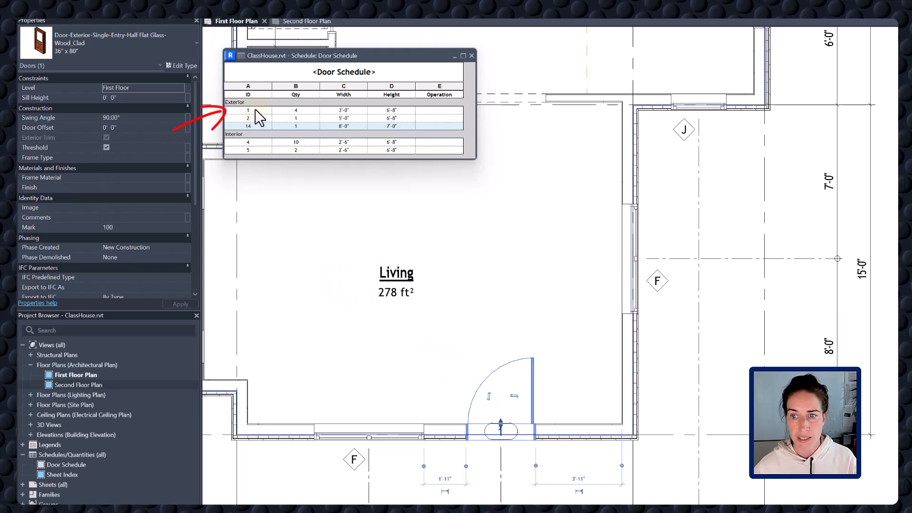
Set the ID of the exterior garage door to 3 in the door schedule, accepting the change for all elements of its type.
{"action": "scroll", "coordinate": [559, 198], "scroll_direction": "down", "scroll_amount": 1}
{"action": "scroll", "coordinate": [560, 198], "scroll_direction": "down", "scroll_amount": 4}
{"action": "middle_click_drag", "start_coordinate": [668, 183], "coordinate": [611, 238]}
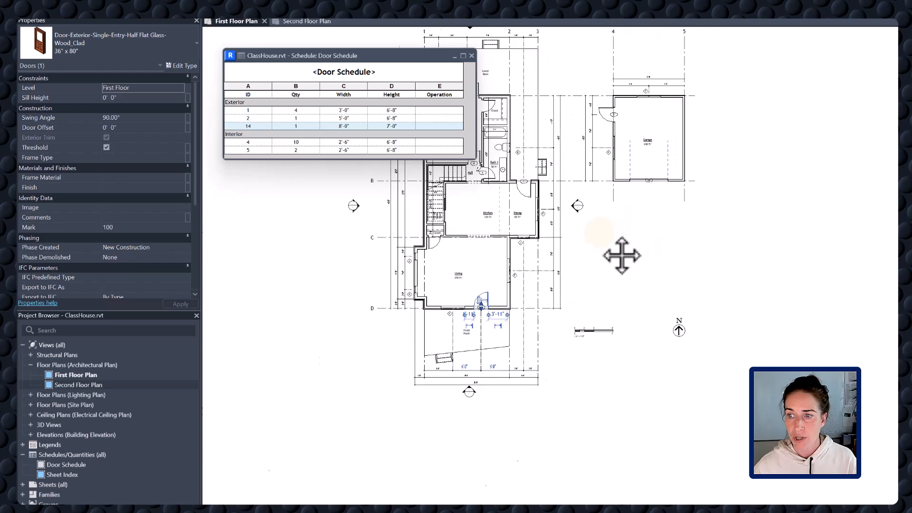
{"action": "left_click", "coordinate": [257, 128]}
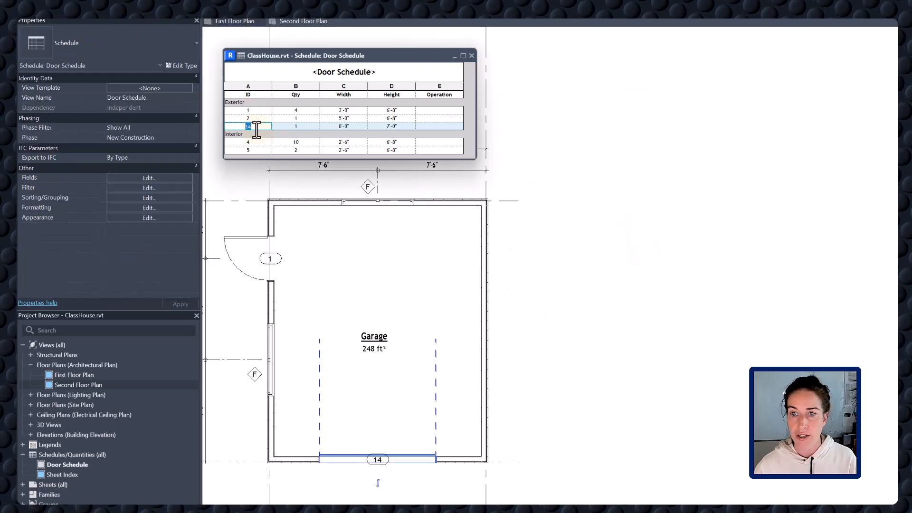
{"action": "type", "text": "3"}
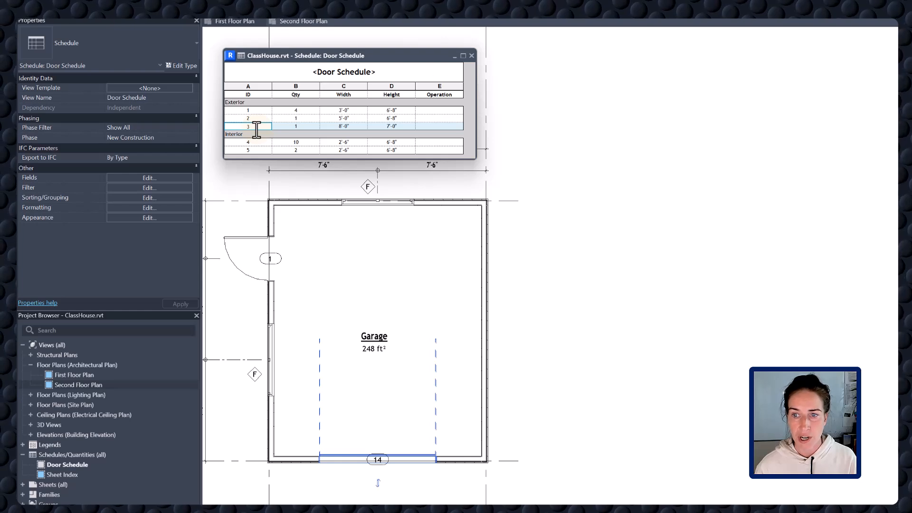
{"action": "key", "text": "Return"}
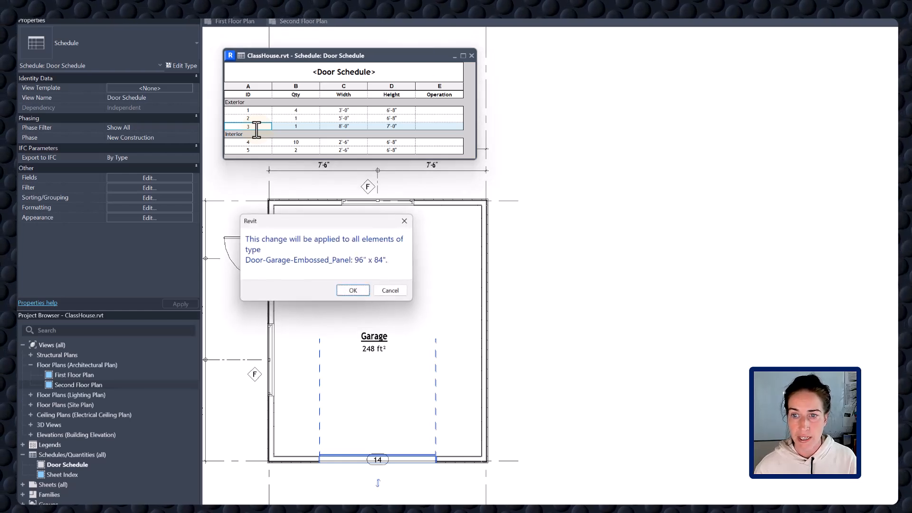
{"action": "left_click", "coordinate": [354, 291]}
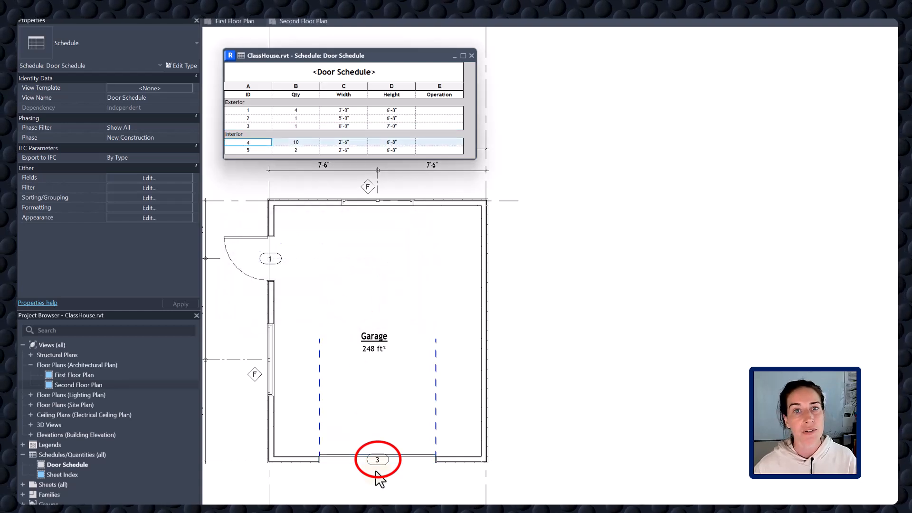
Set the Operation of exterior door 1 to EXT-SWG in the door schedule, accepting the type change, and go to exterior door 2's Operation.
{"action": "left_click", "coordinate": [430, 110]}
{"action": "type", "text": "EXT"}
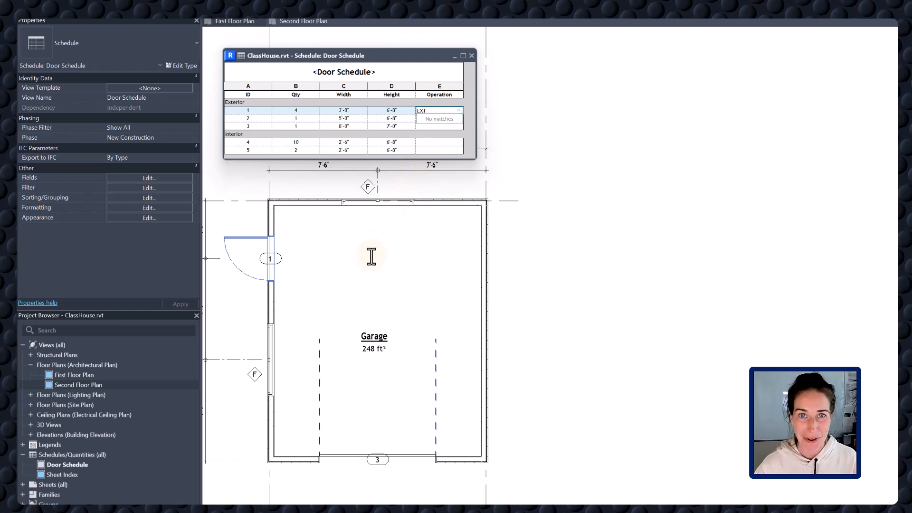
{"action": "type", "text": "-SWG"}
{"action": "key", "text": "Return"}
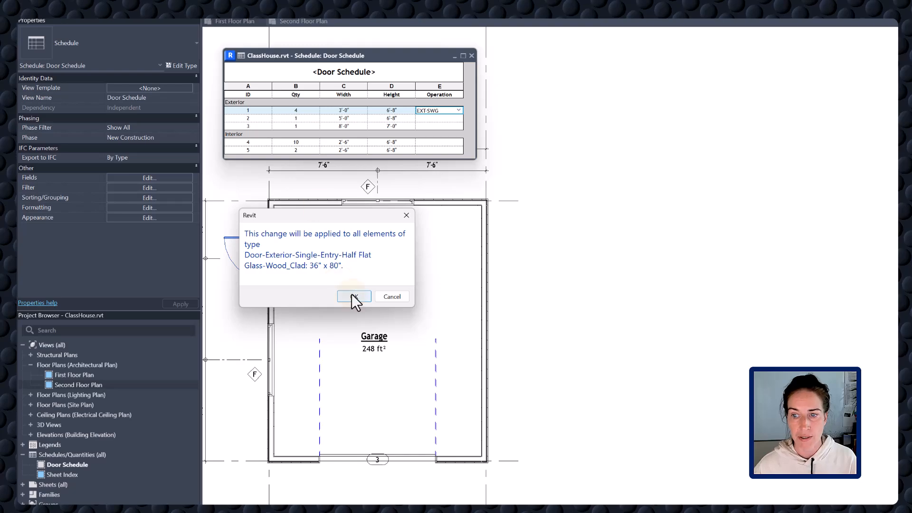
{"action": "left_click", "coordinate": [354, 297]}
{"action": "left_click", "coordinate": [424, 120]}
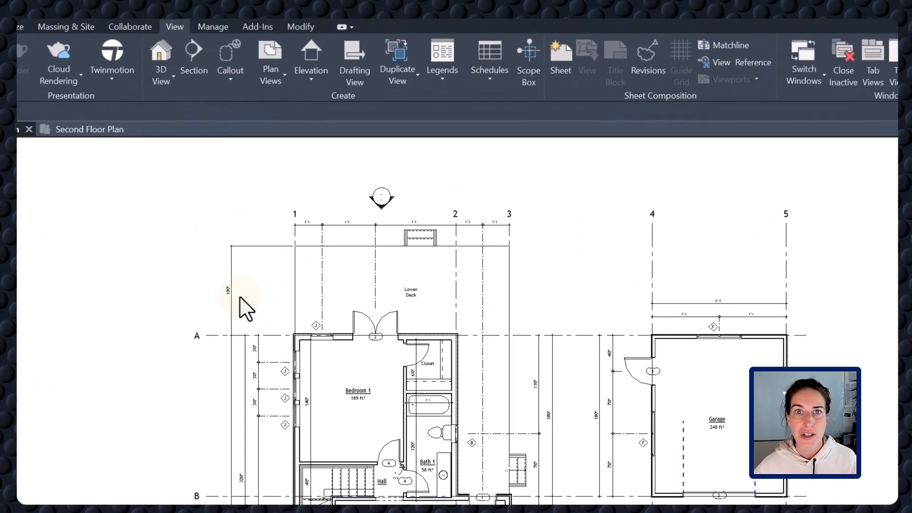
Create a Windows schedule with the fields Type Mark, Count, Width, Height and Operation, in that order.
{"action": "left_click", "coordinate": [494, 80]}
{"action": "left_click", "coordinate": [507, 101]}
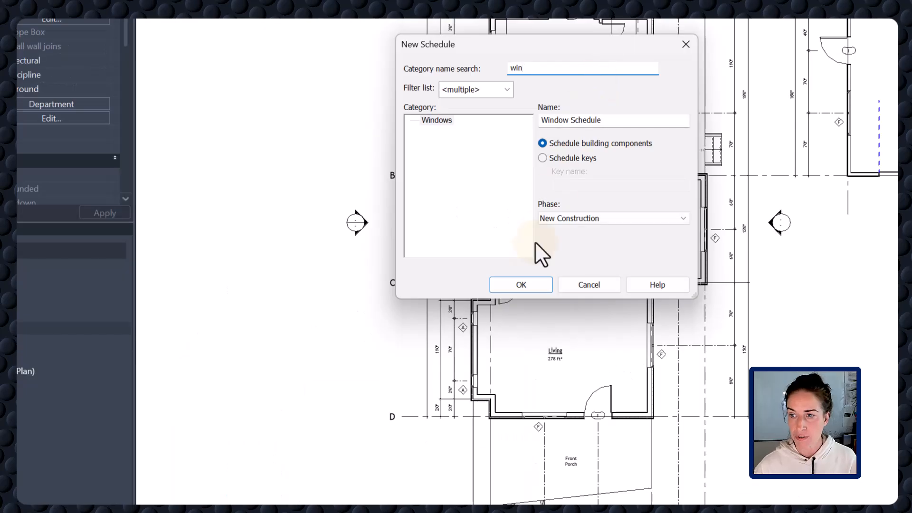
{"action": "left_click", "coordinate": [520, 284]}
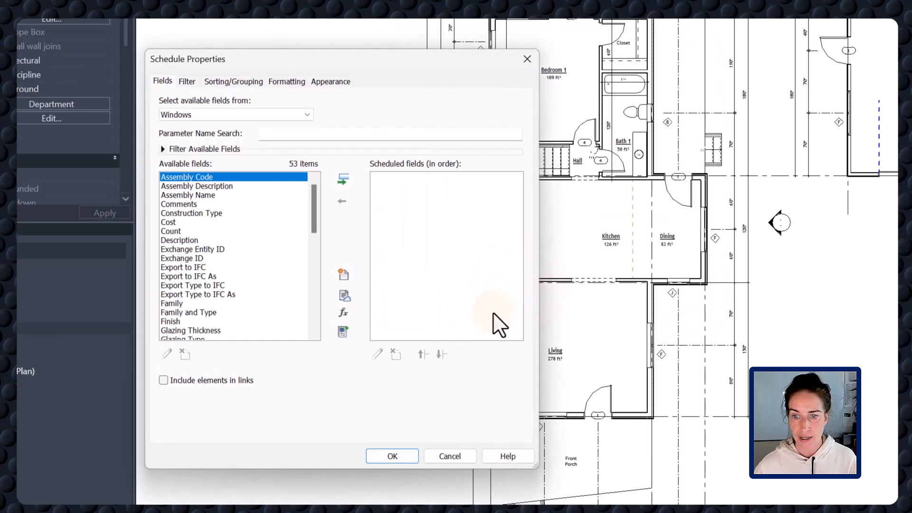
{"action": "left_click", "coordinate": [424, 354]}
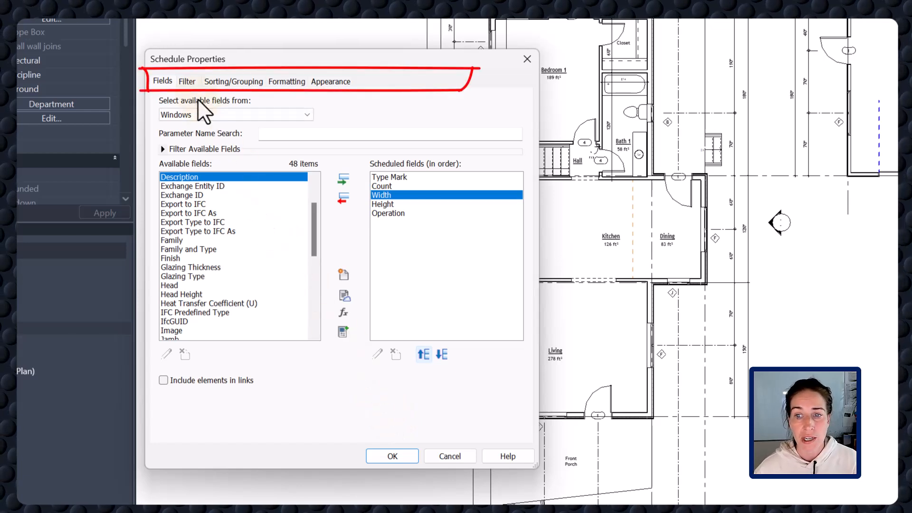
Sort the window schedule by Type Mark and turn off Itemize every instance.
{"action": "left_click", "coordinate": [216, 82]}
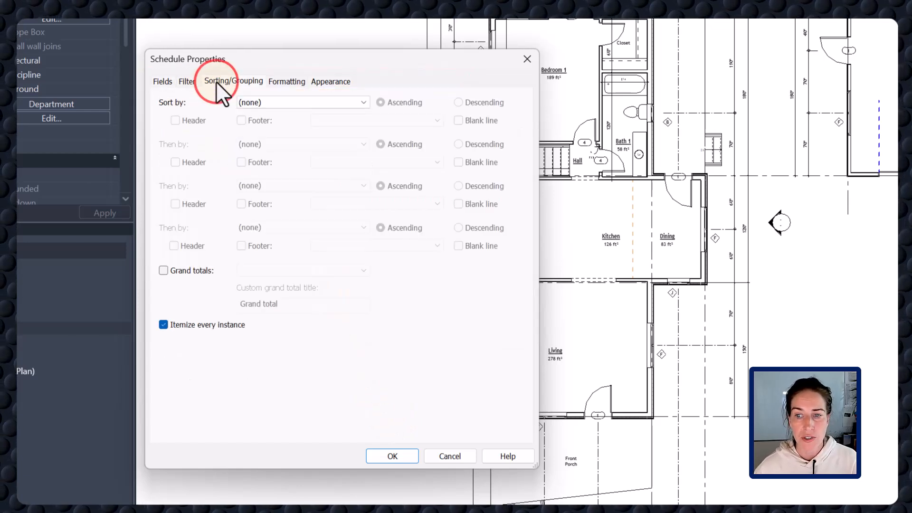
{"action": "left_click", "coordinate": [252, 101]}
{"action": "left_click", "coordinate": [261, 119]}
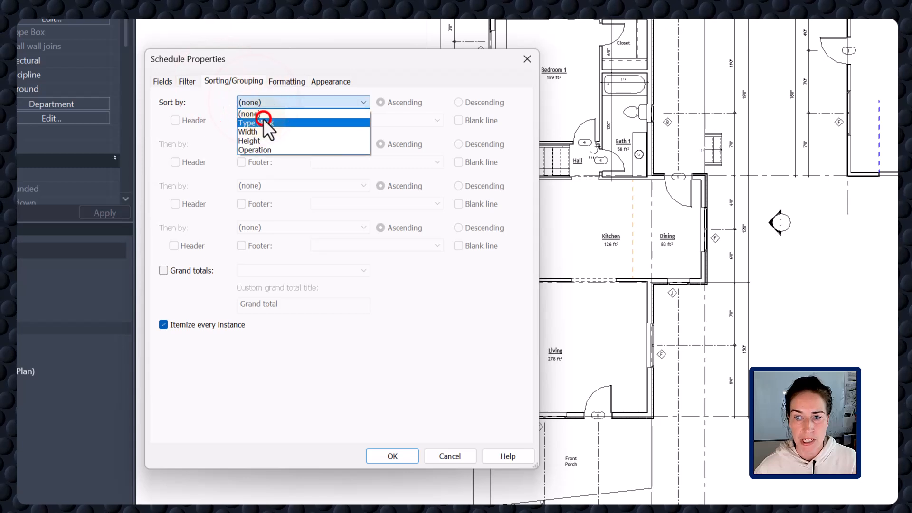
{"action": "left_click", "coordinate": [187, 326]}
Turn off the window schedule's blank row before data, set its title text to Schedule Titles, and apply the schedule properties.
{"action": "left_click", "coordinate": [331, 82]}
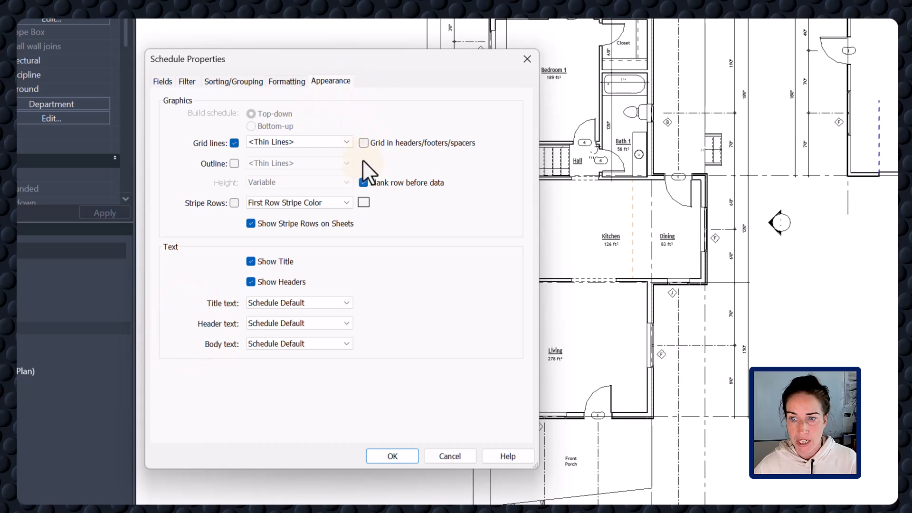
{"action": "left_click", "coordinate": [364, 182]}
{"action": "left_click", "coordinate": [313, 302]}
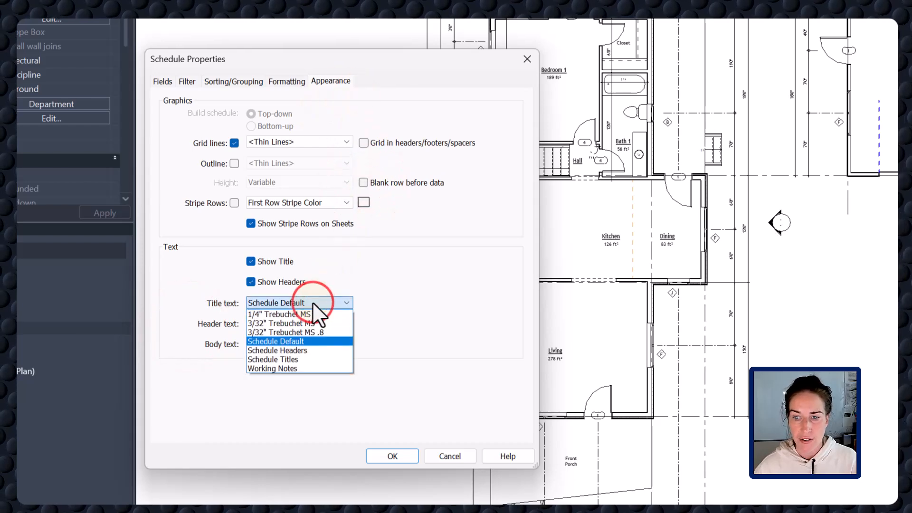
{"action": "left_click", "coordinate": [280, 359]}
{"action": "left_click", "coordinate": [391, 455]}
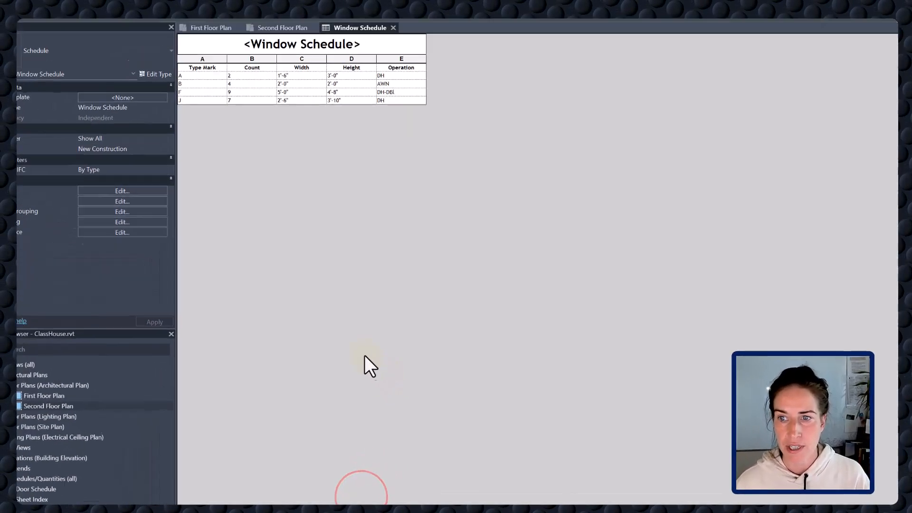
Float the window schedule in its own window over the first floor plan and select the Operation value of window type D.
{"action": "left_click_drag", "start_coordinate": [347, 90], "coordinate": [619, 496]}
{"action": "left_click_drag", "start_coordinate": [582, 414], "coordinate": [391, 253]}
{"action": "left_click_drag", "start_coordinate": [450, 246], "coordinate": [383, 289]}
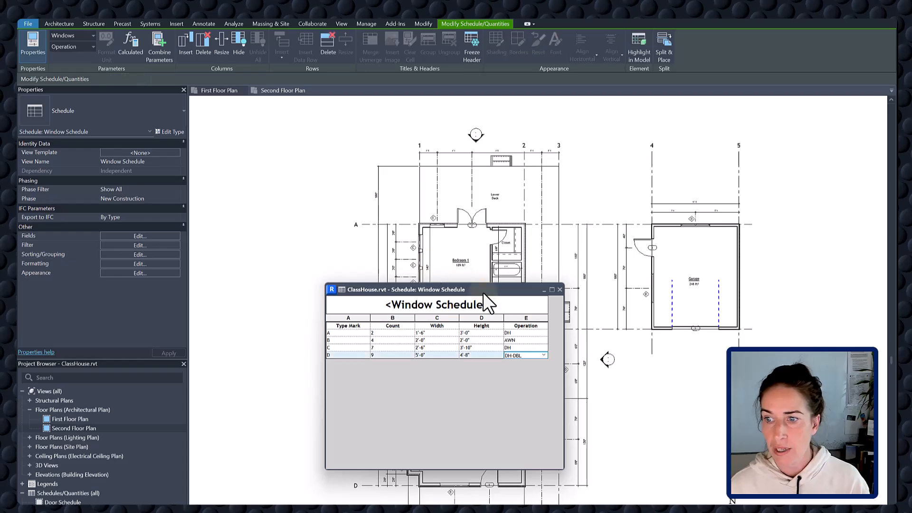
{"action": "left_click", "coordinate": [536, 354]}
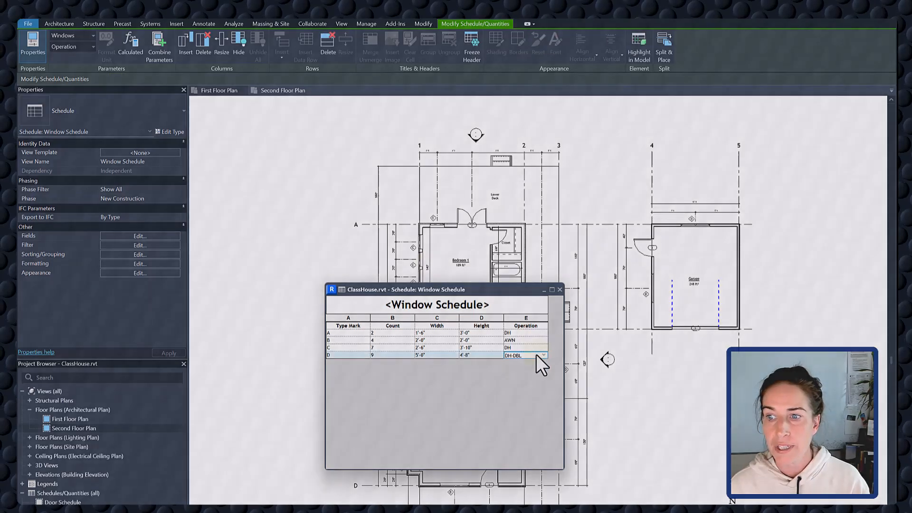